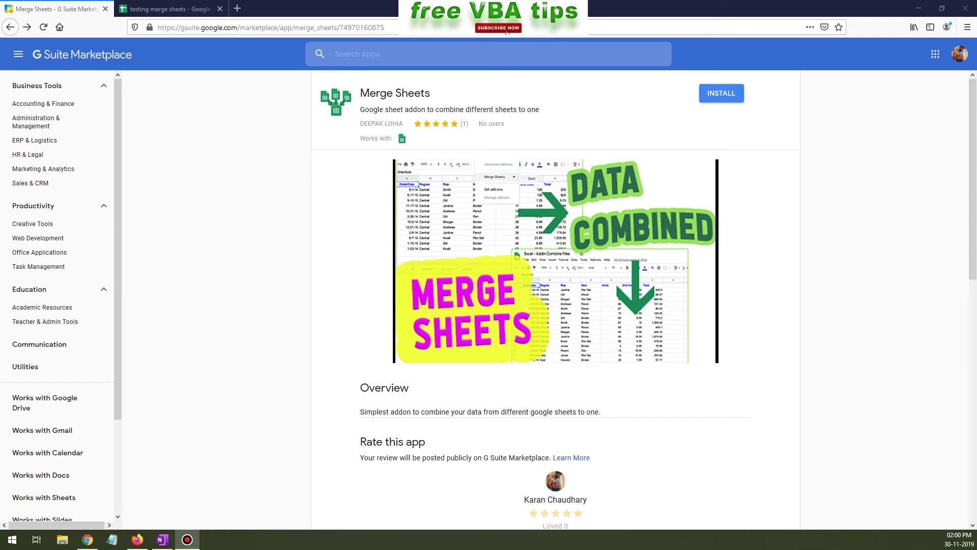
Open Add-ons > Get add-ons and search the marketplace for 'merge sheets'.
key("ctrl+Tab")
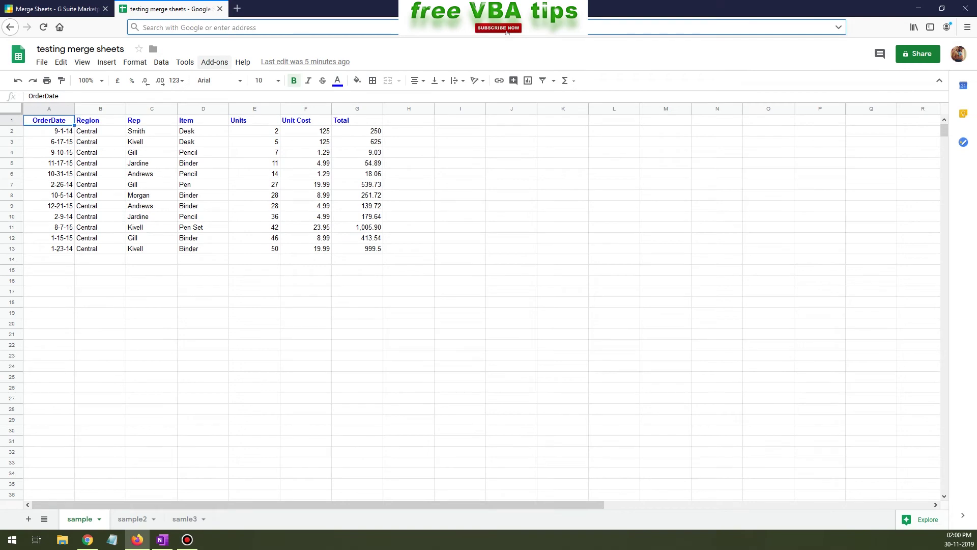
left_click(215, 62)
left_click(236, 106)
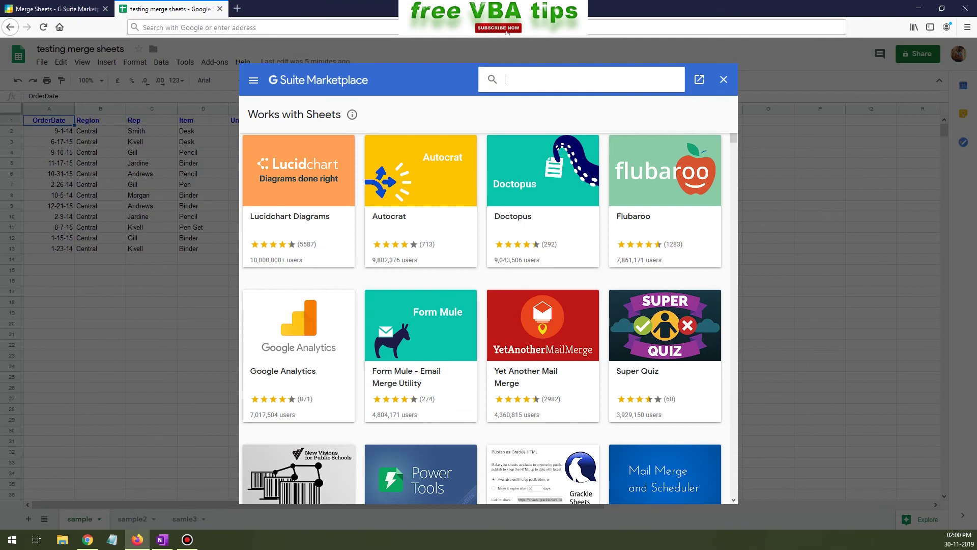
type("merge")
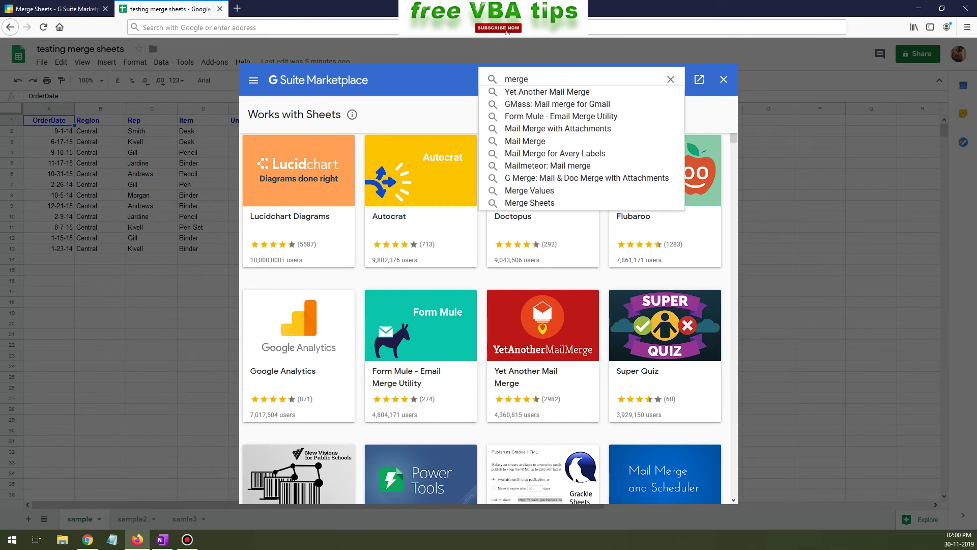
type(" sheets")
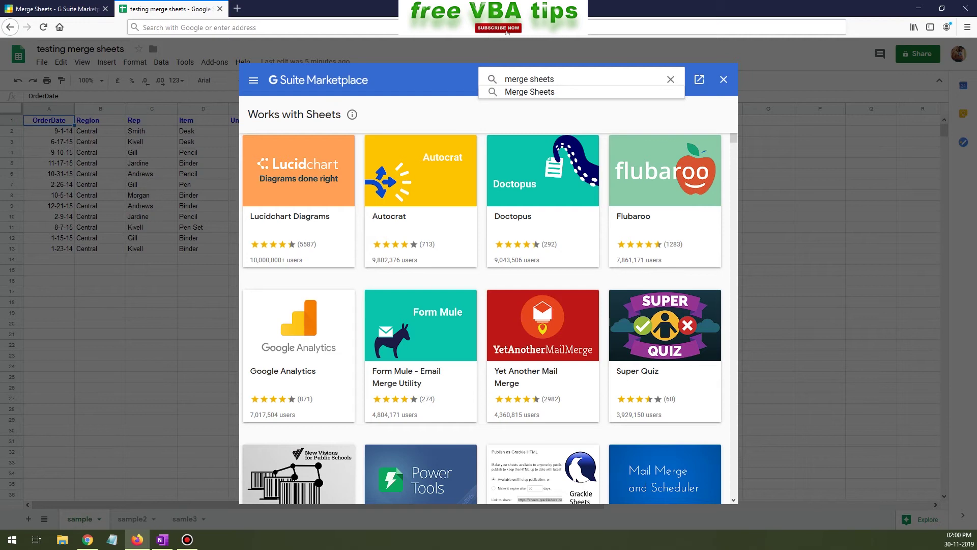
key("Down")
key("Return")
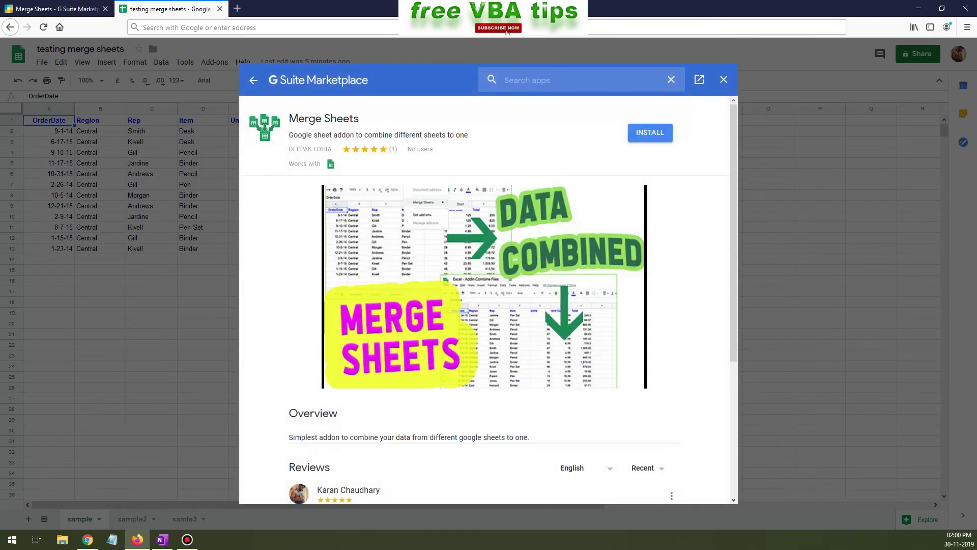
Install Merge Sheets, authorize it with the chosen Google account, and return to the spreadsheet.
left_click(650, 132)
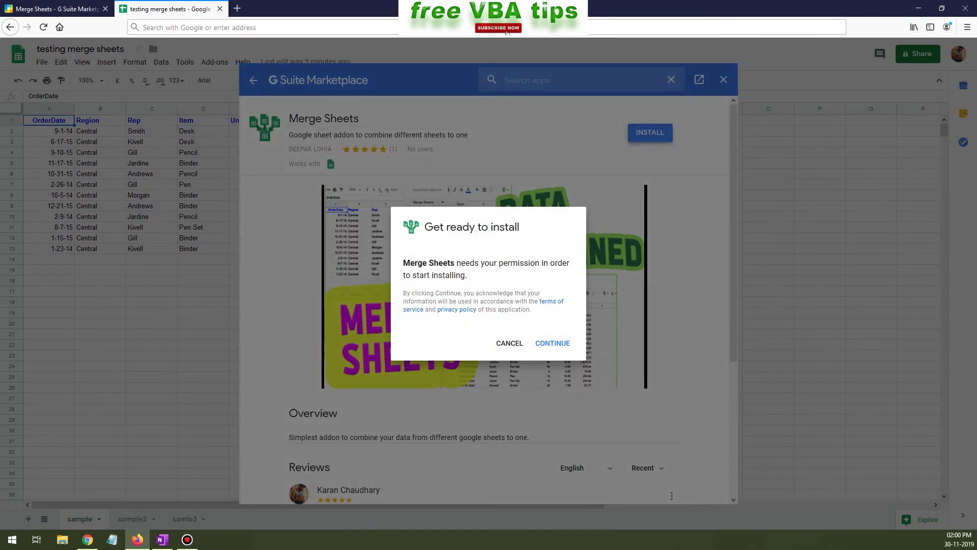
left_click(552, 343)
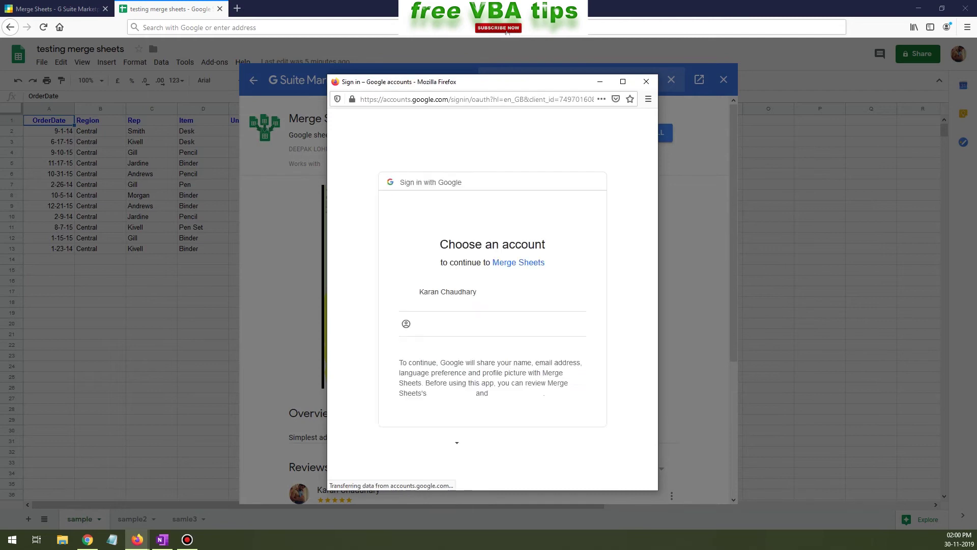
left_click(449, 296)
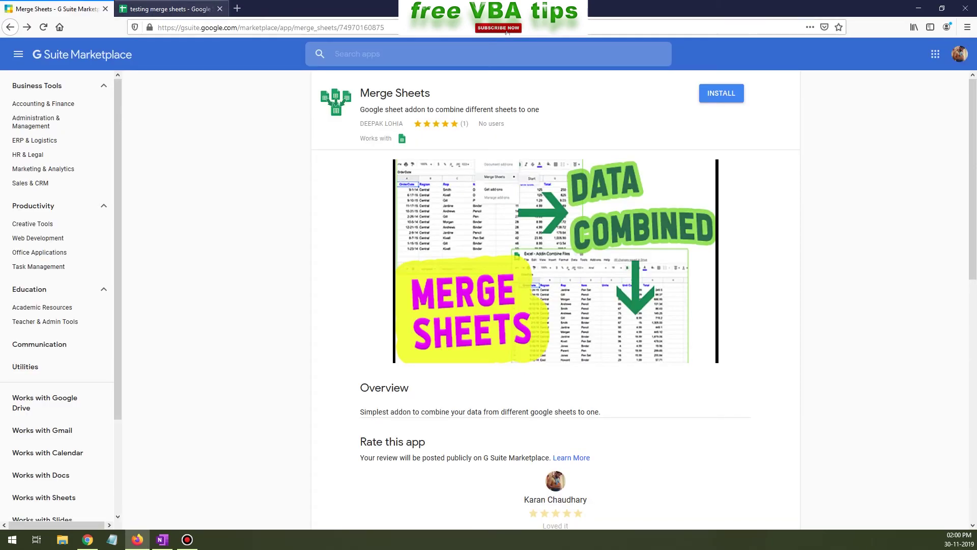
left_click(168, 9)
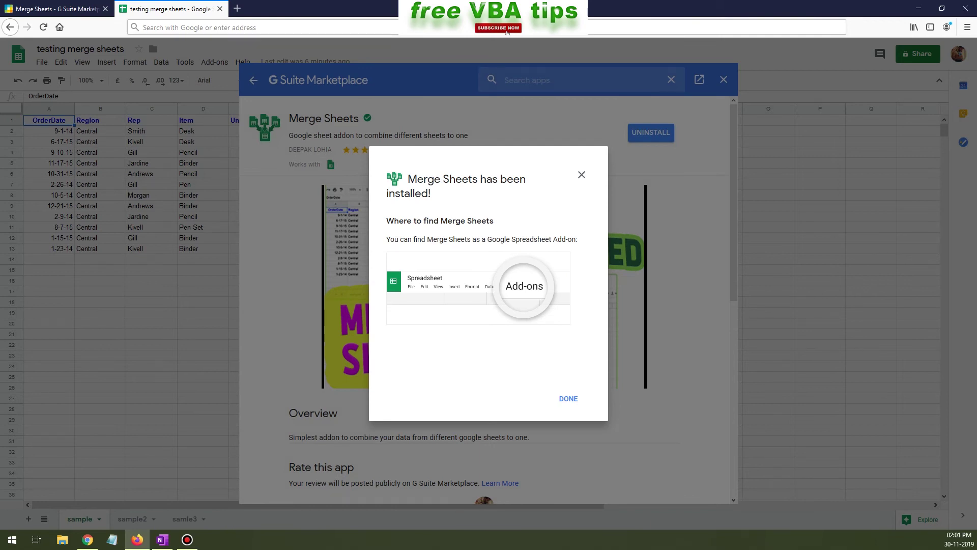
Dismiss the install confirmation and marketplace, then flip through the three data sheets.
left_click(568, 398)
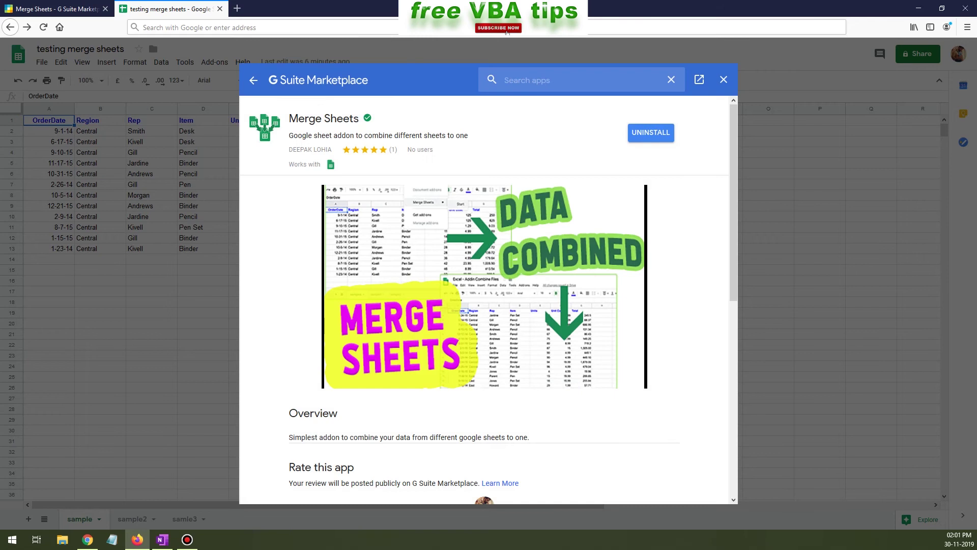
key("Escape")
left_click(306, 366)
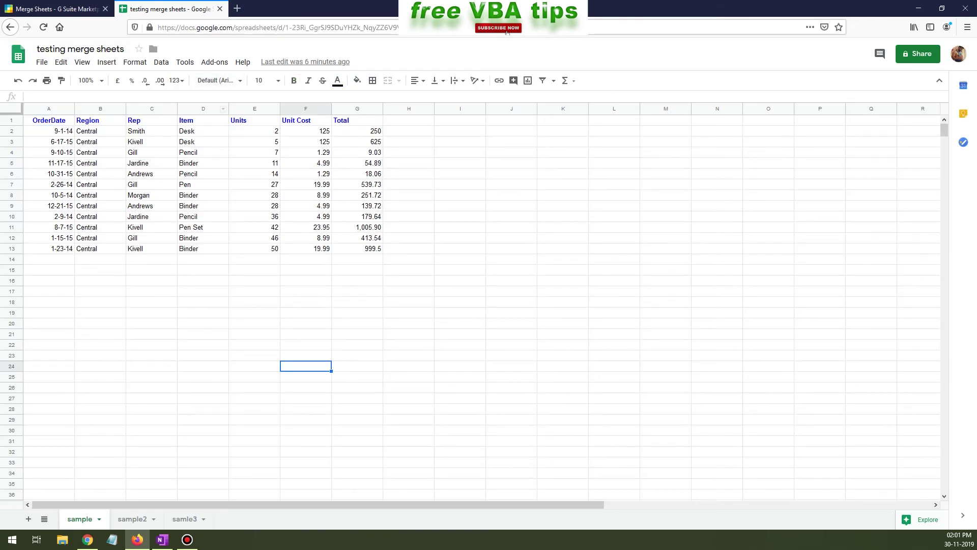
key("ctrl+shift+Page_Down")
key("ctrl+shift+Page_Down")
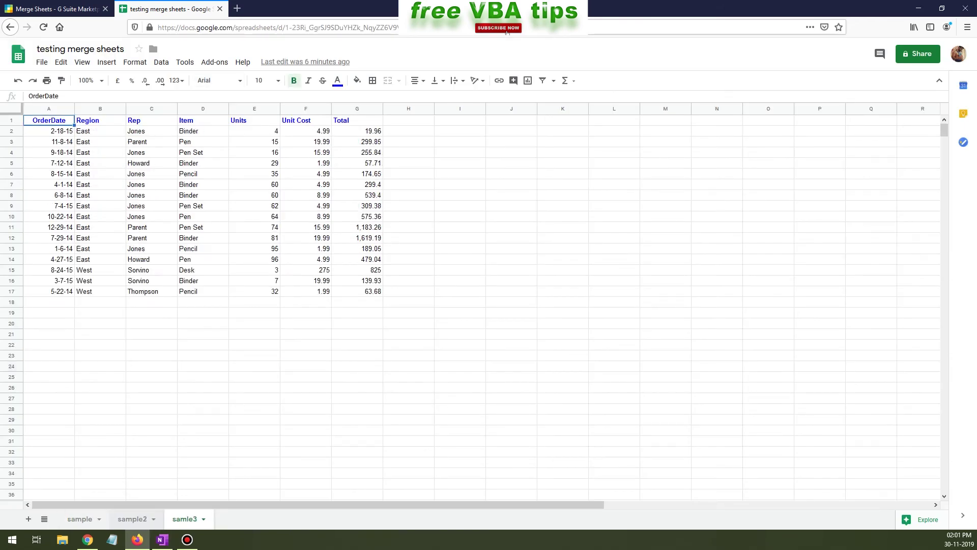
key("ctrl+shift+Page_Up")
key("ctrl+shift+Page_Up")
left_click(255, 206)
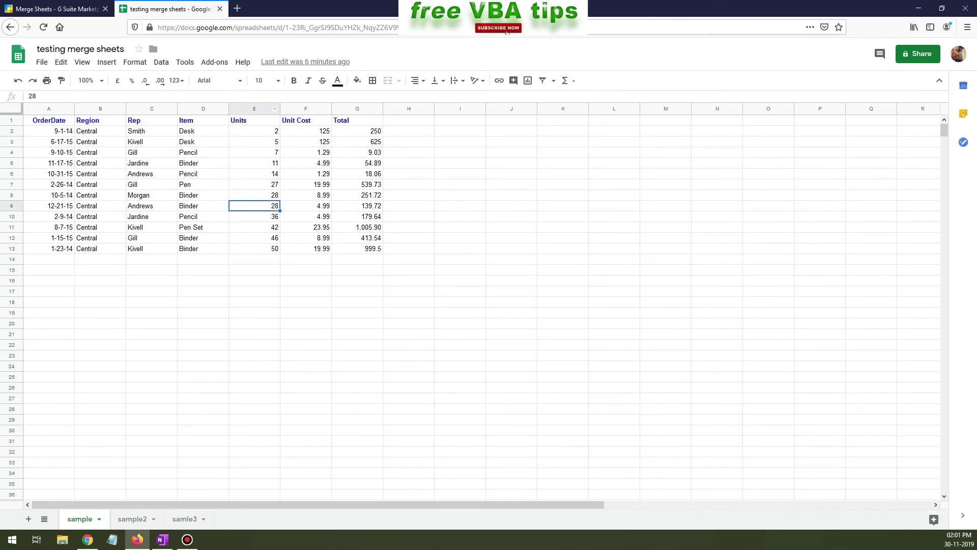
Start Merge Sheets from the Add-ons menu with sample, sample2 and samle3 selected.
left_click(214, 62)
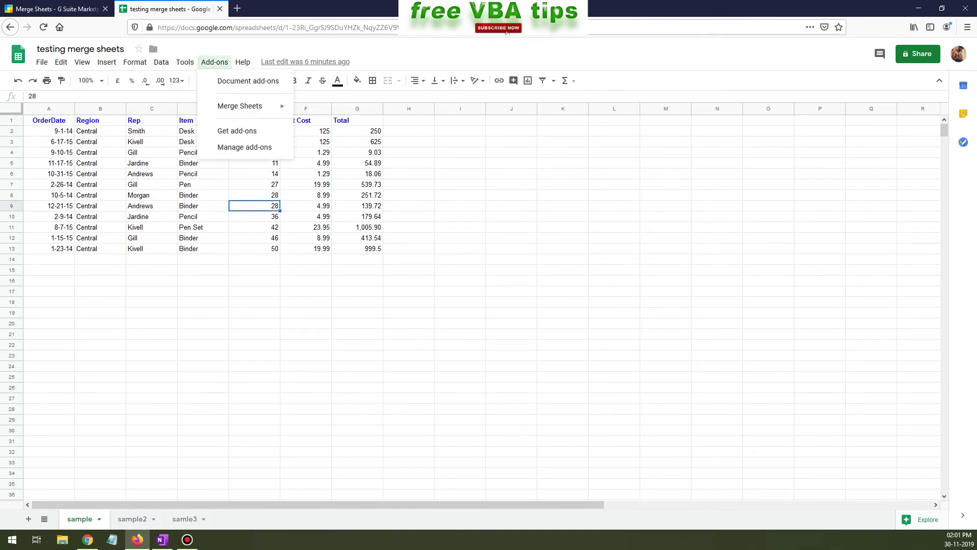
key("Down")
key("Down")
key("Right")
key("Return")
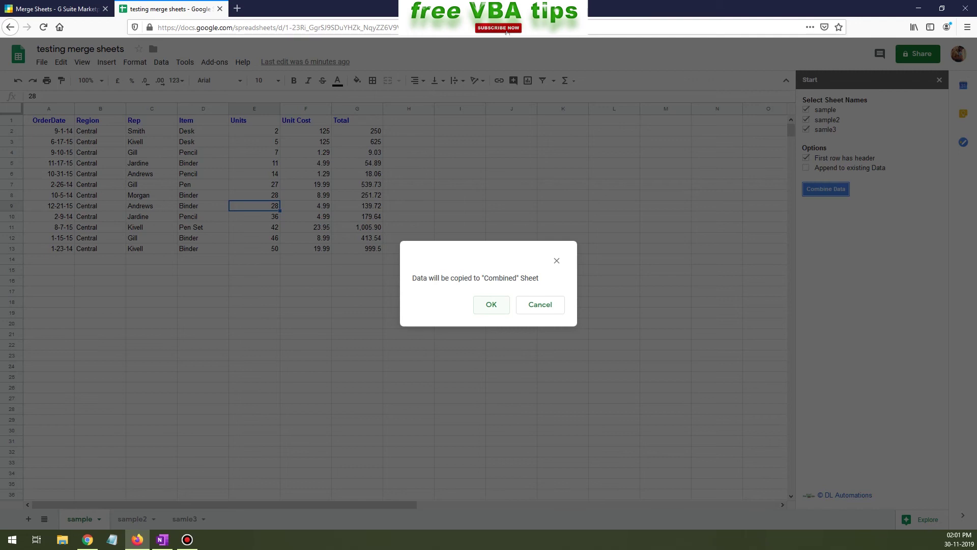
Confirm copying to the Combined sheet, dismiss the Done message, and clear the selection.
key("Return")
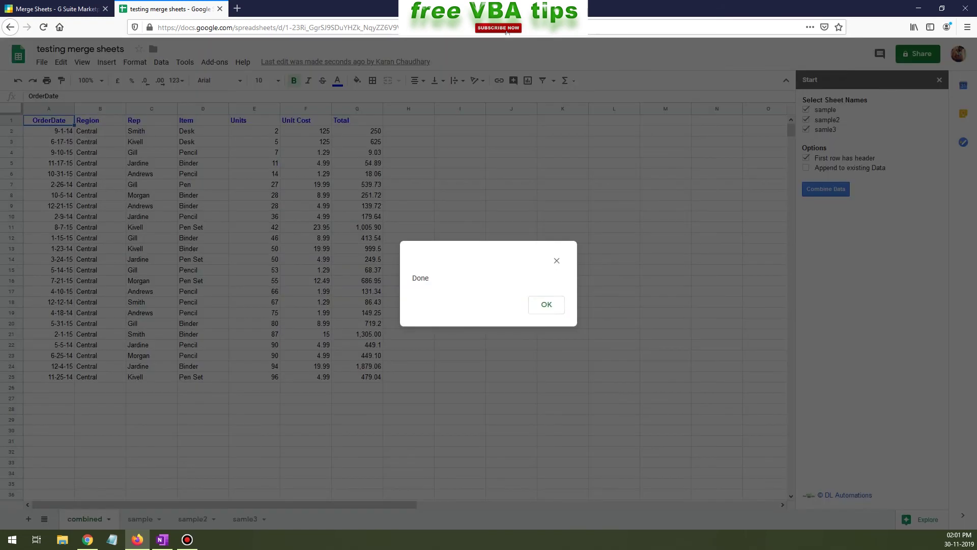
key("Return")
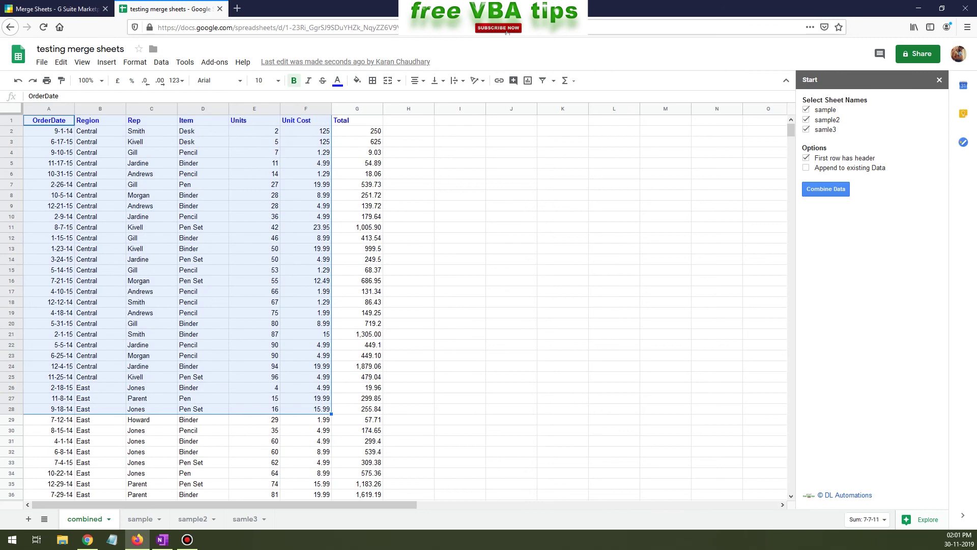
left_click(306, 377)
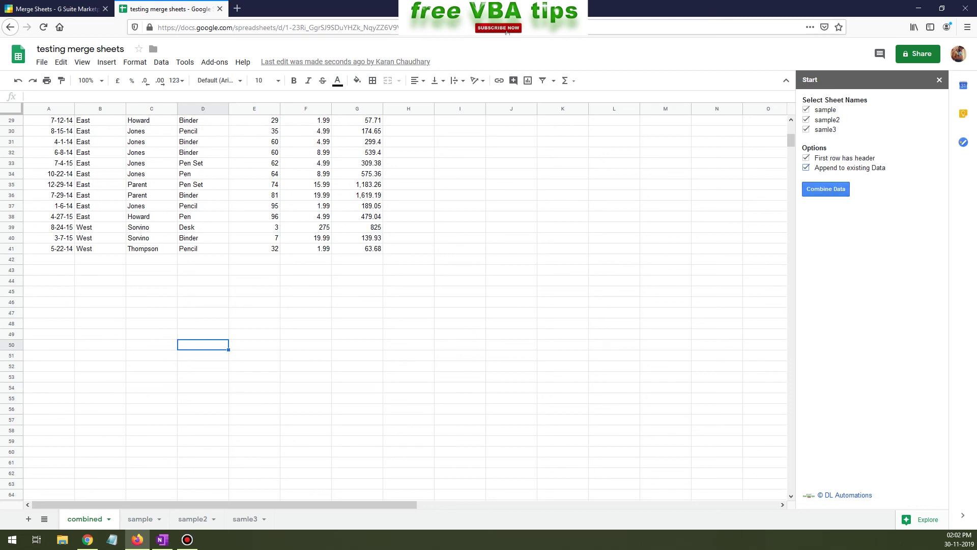
Run Combine Data again from the combined sheet, confirming the copy and Done prompts.
key("ctrl+shift+Page_Down")
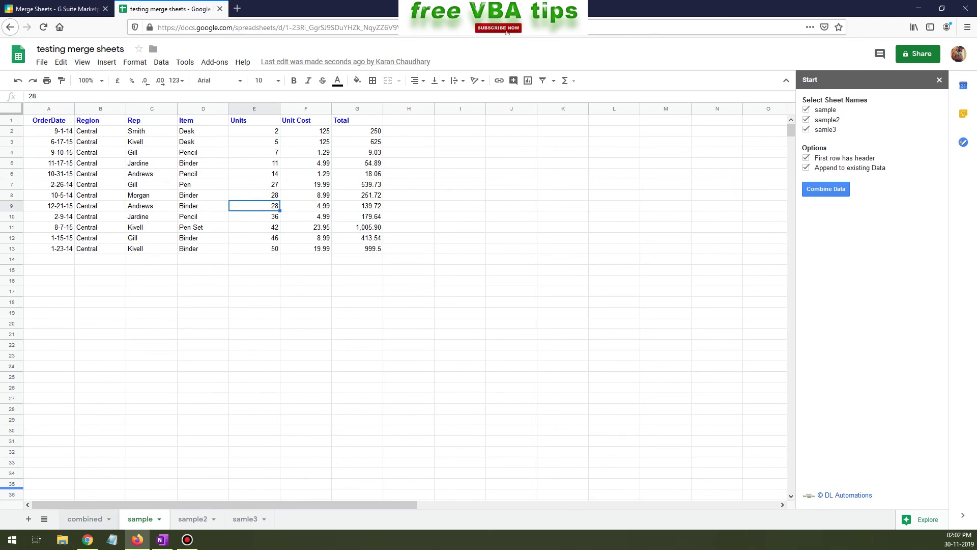
key("ctrl+shift+Page_Up")
left_click(826, 189)
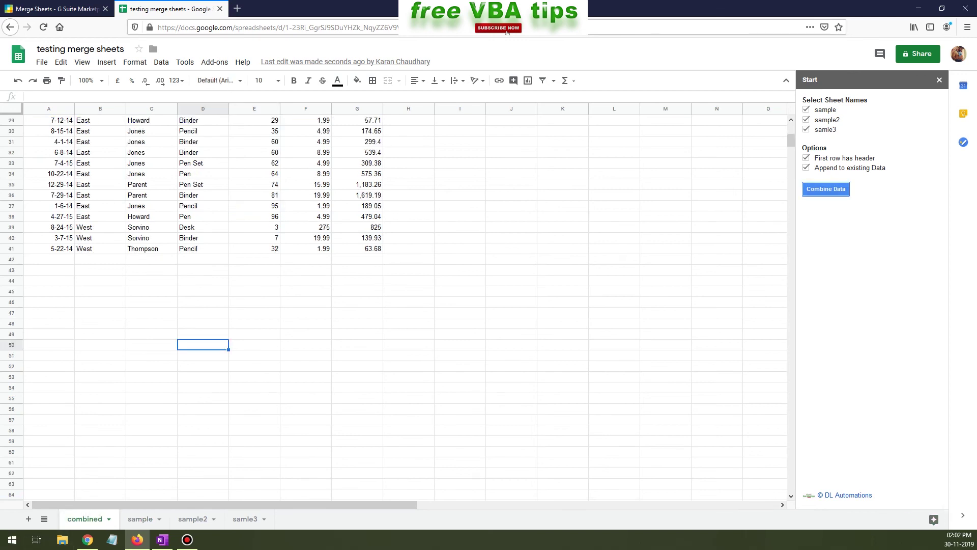
key("Return")
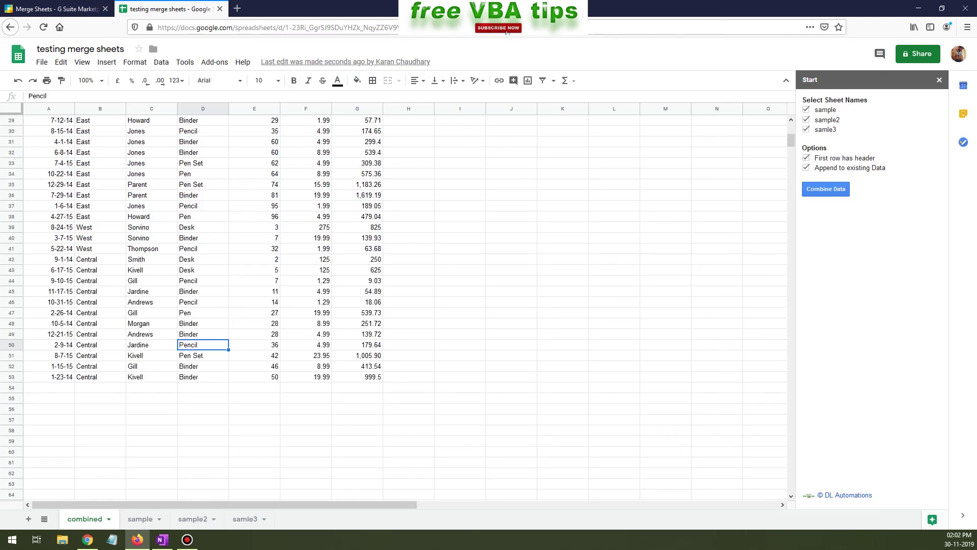
scroll(191, 305, "down", 2)
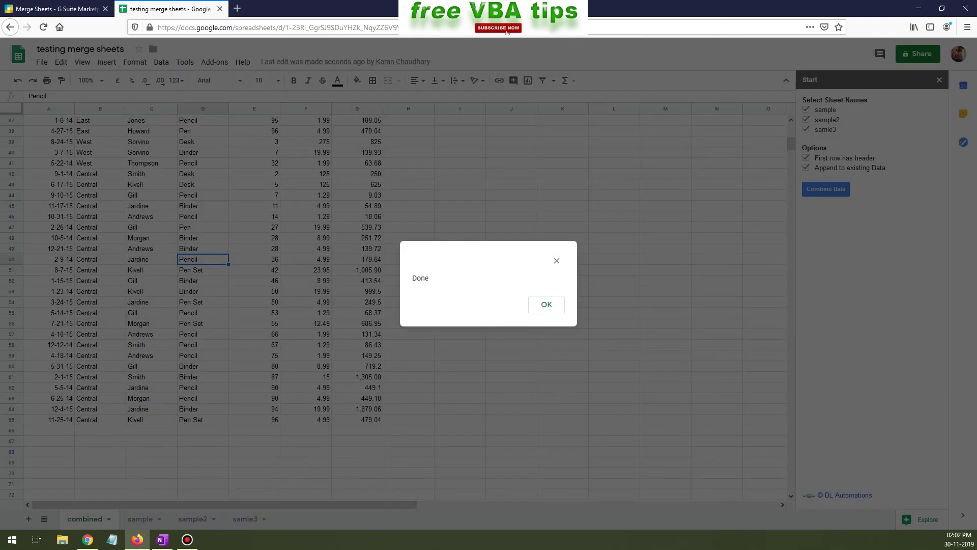
key("Return")
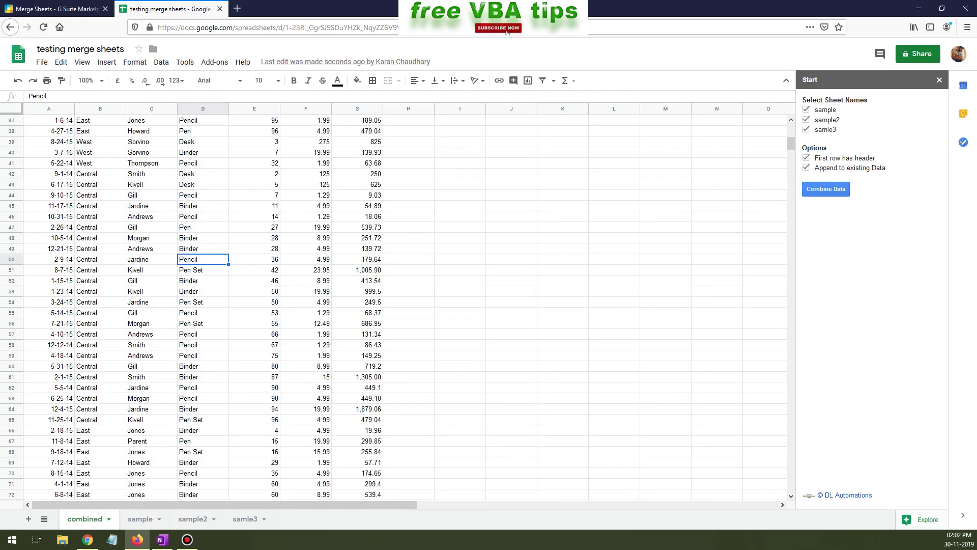
scroll(382, 306, "down", 3)
scroll(382, 305, "down", 2)
scroll(382, 305, "down", 2)
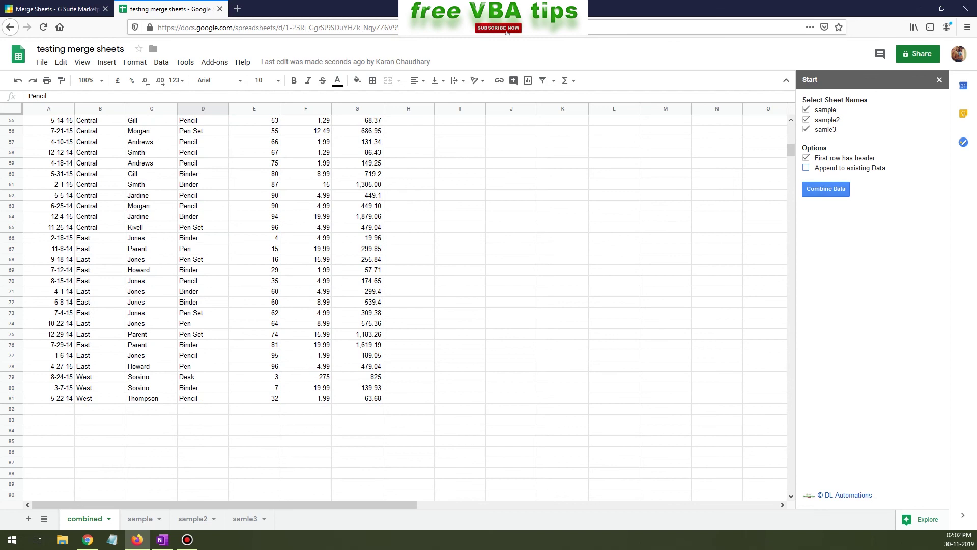
scroll(382, 306, "up", 10)
scroll(382, 306, "up", 5)
scroll(382, 306, "up", 1)
scroll(382, 305, "up", 3)
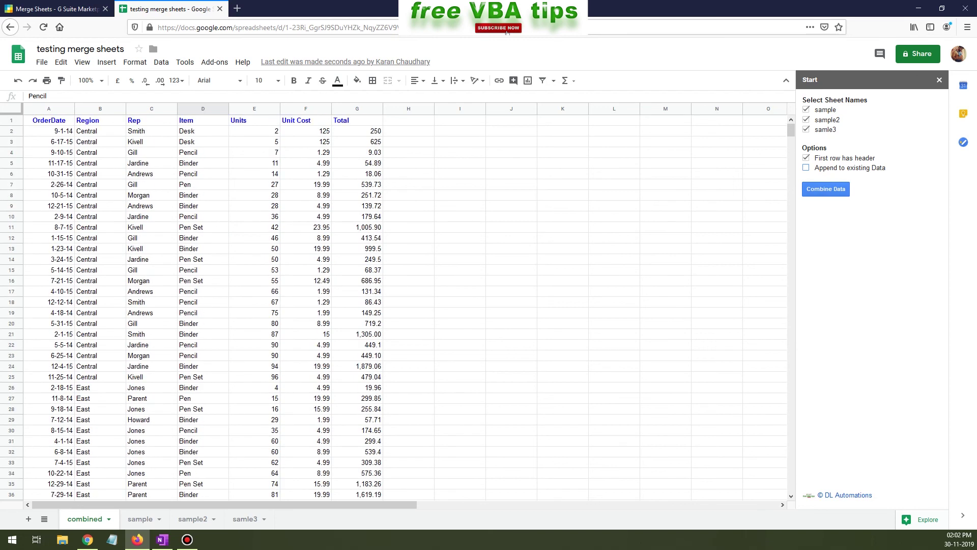